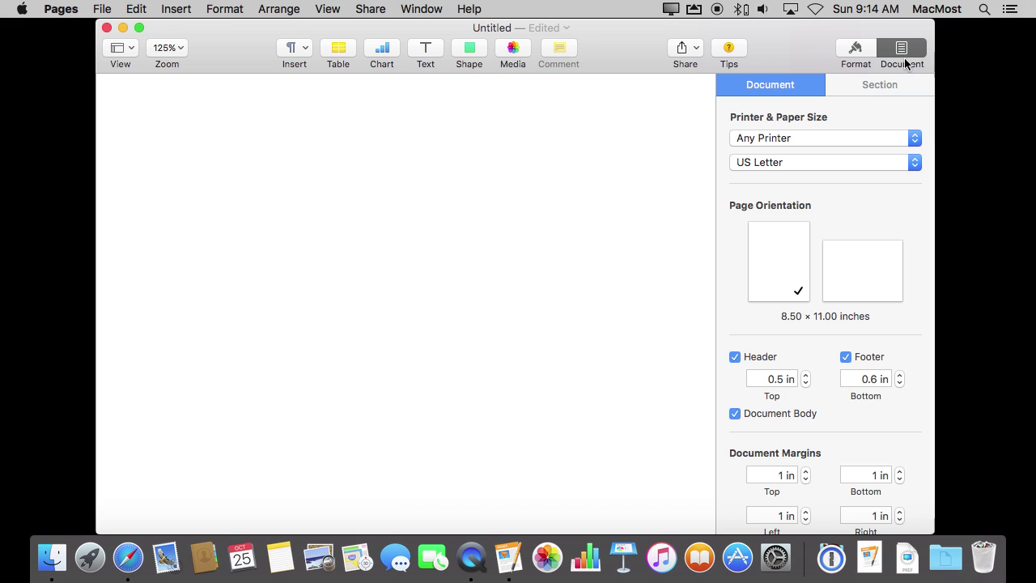
Turn off the document body, converting the file to a page layout document, and hide the document settings
left_click(734, 414)
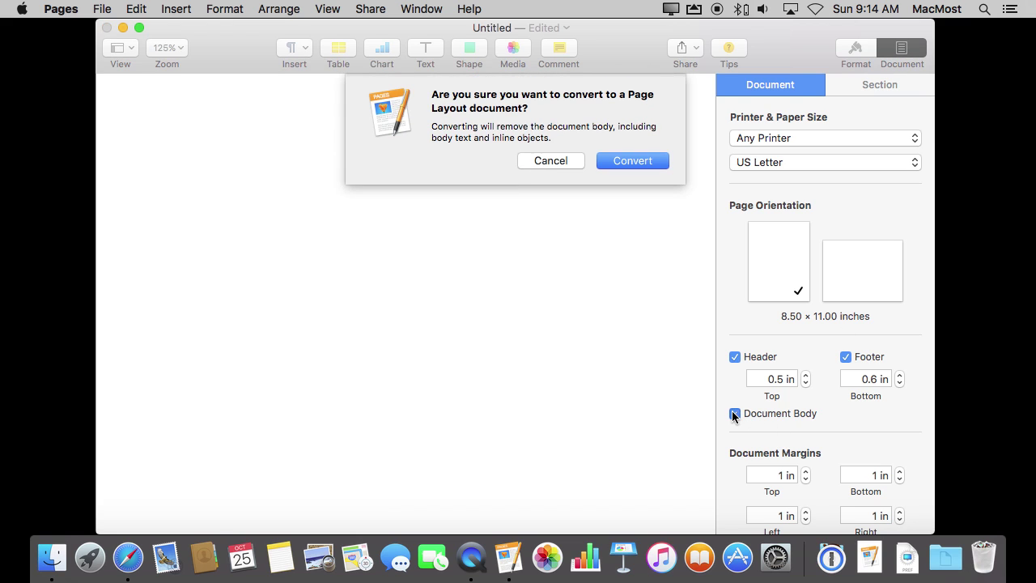
left_click(634, 166)
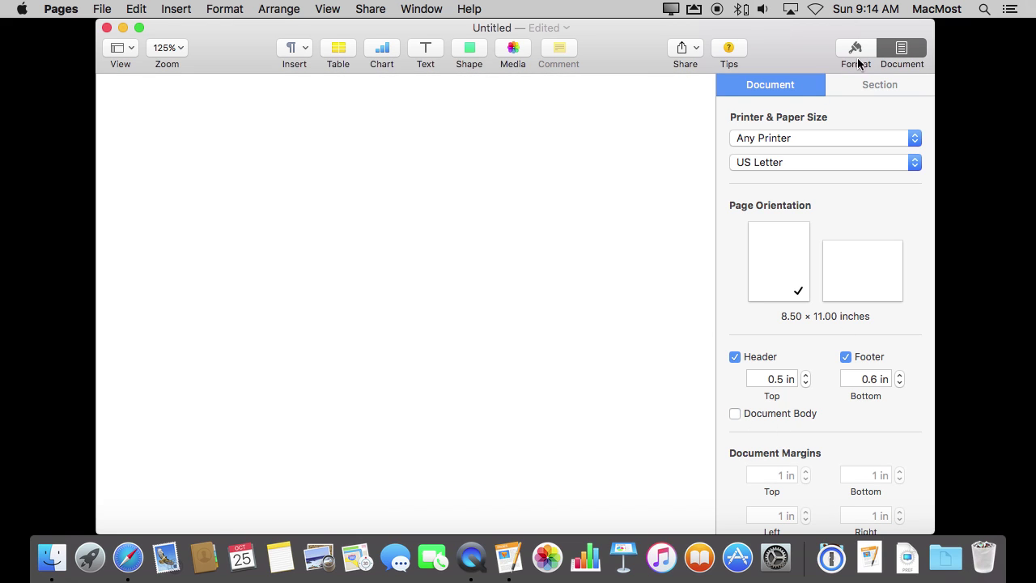
left_click(899, 50)
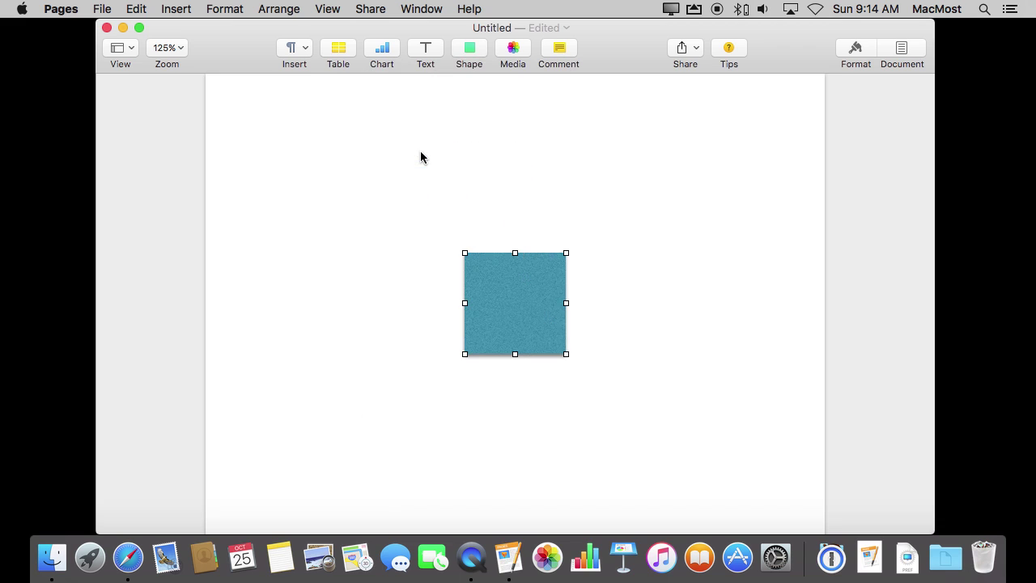
Move the blue square down the page's vertical centre line, and back up to the left of that line
left_click_drag(519, 311, 511, 483)
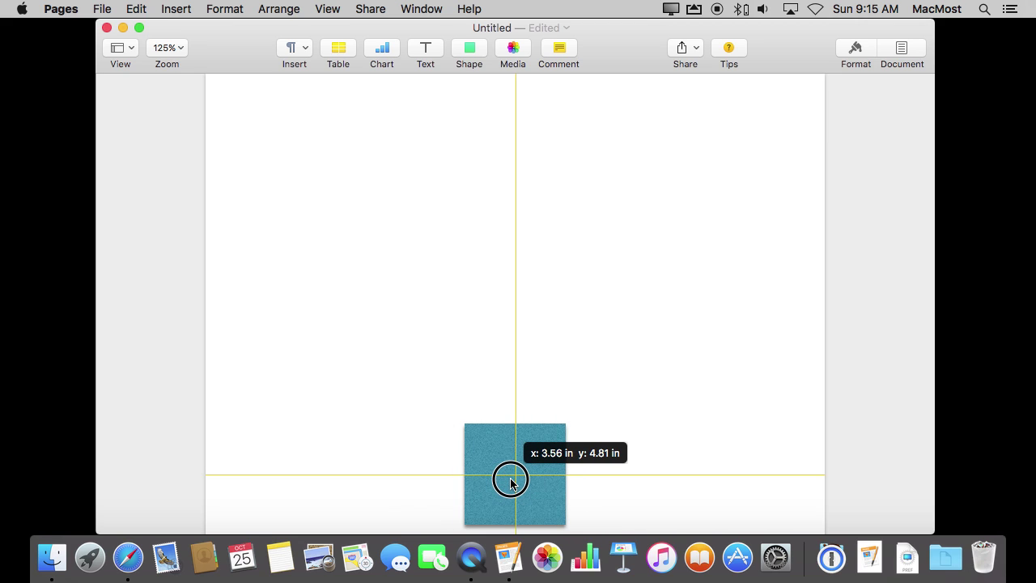
left_click_drag(510, 483, 437, 255)
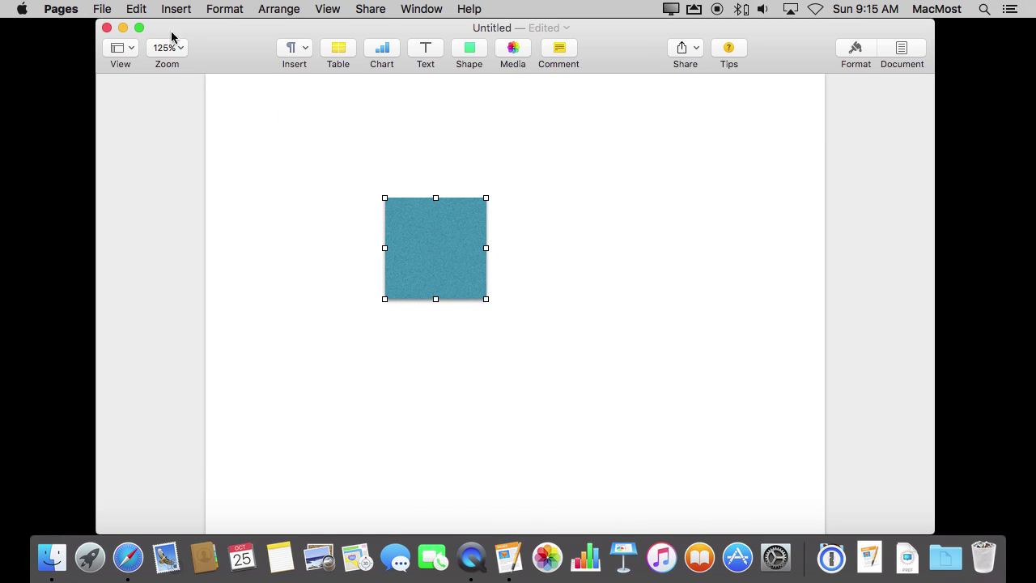
Examine the alignment guide options in the ruler preferences
left_click(70, 8)
left_click(74, 51)
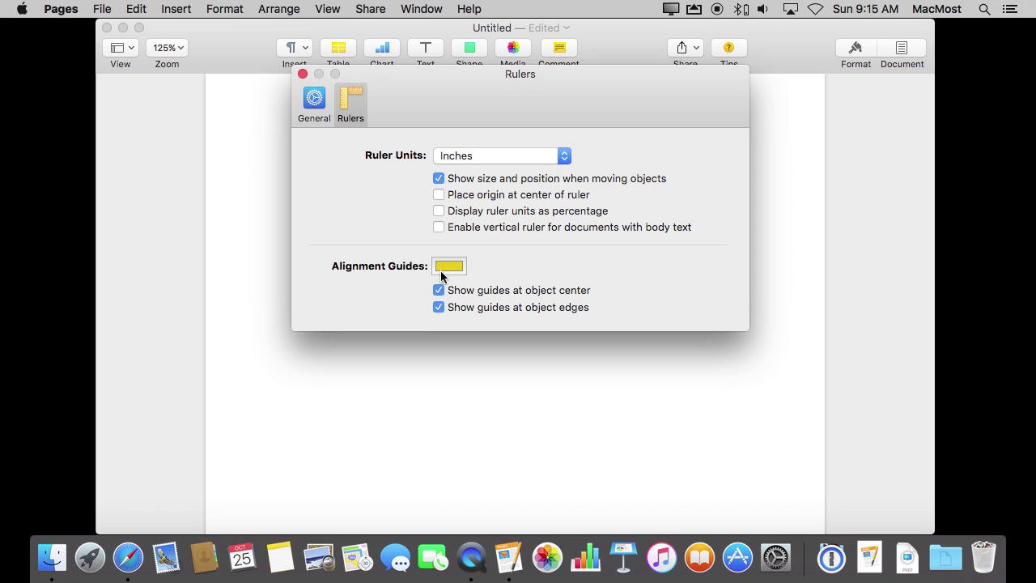
left_click(302, 74)
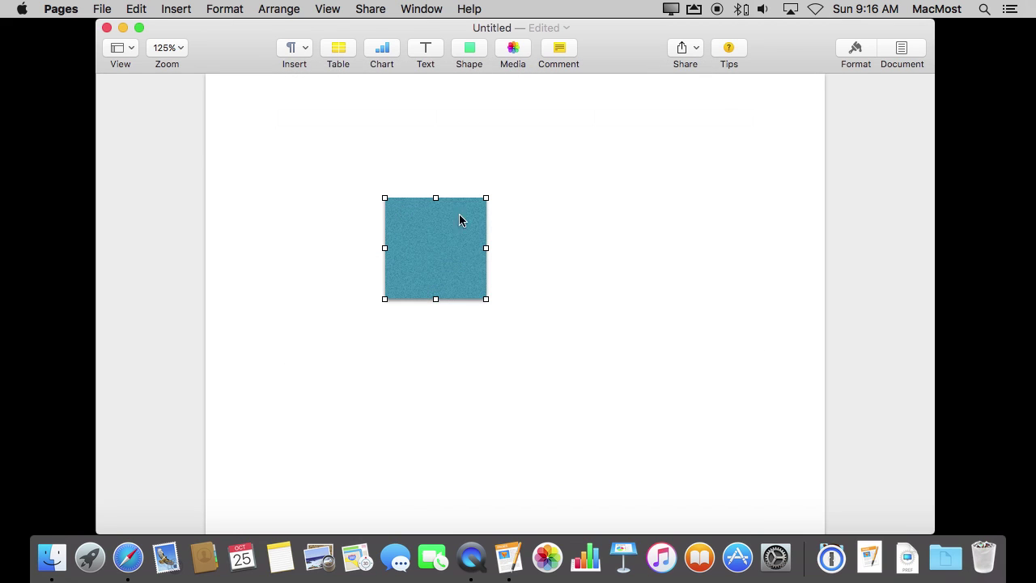
Move the square toward the page's upper-left corner and insert a second square to its right
left_click_drag(428, 240, 333, 178)
left_click(470, 49)
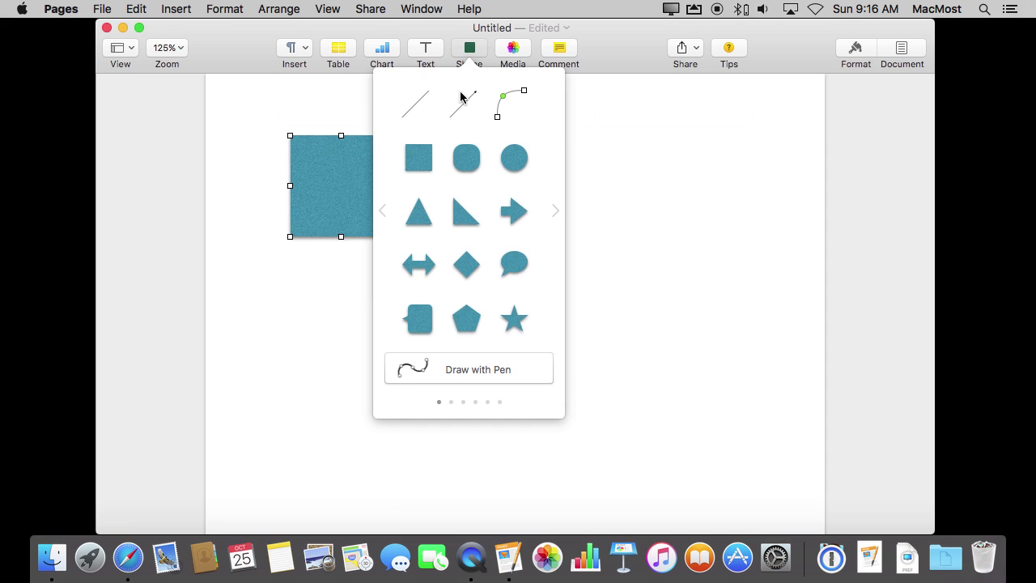
left_click(419, 158)
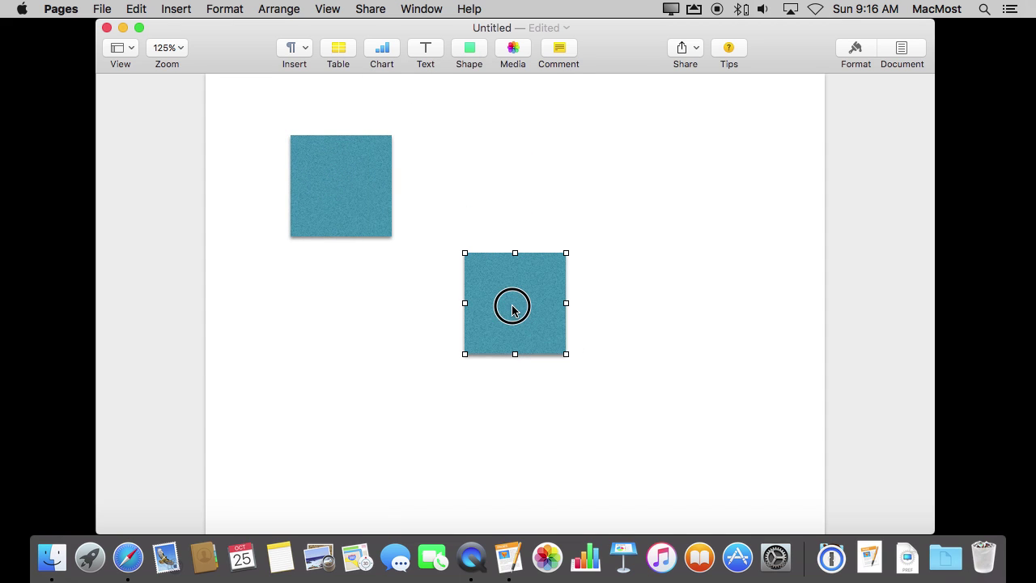
left_click_drag(513, 308, 459, 194)
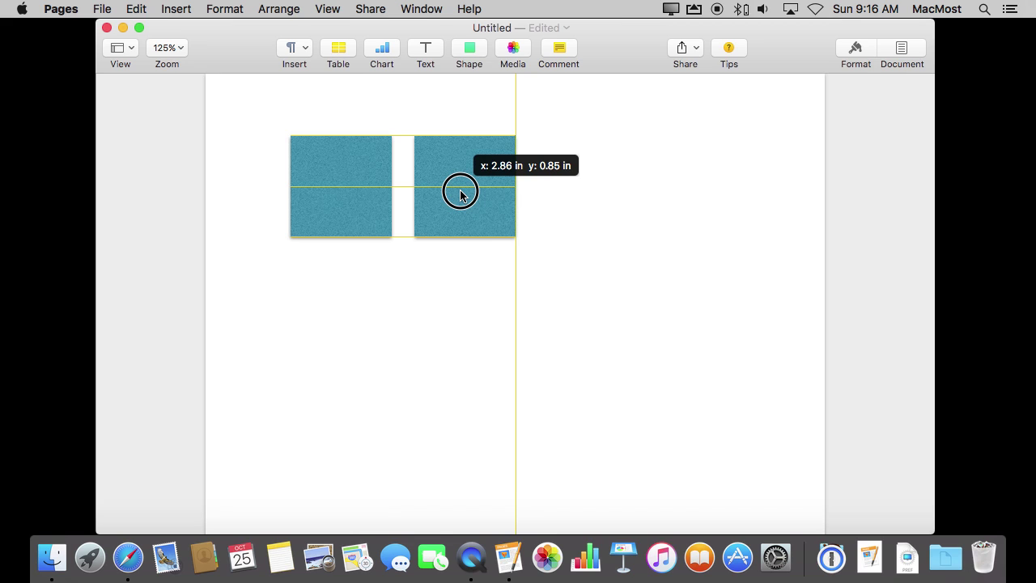
left_click_drag(460, 195, 511, 212)
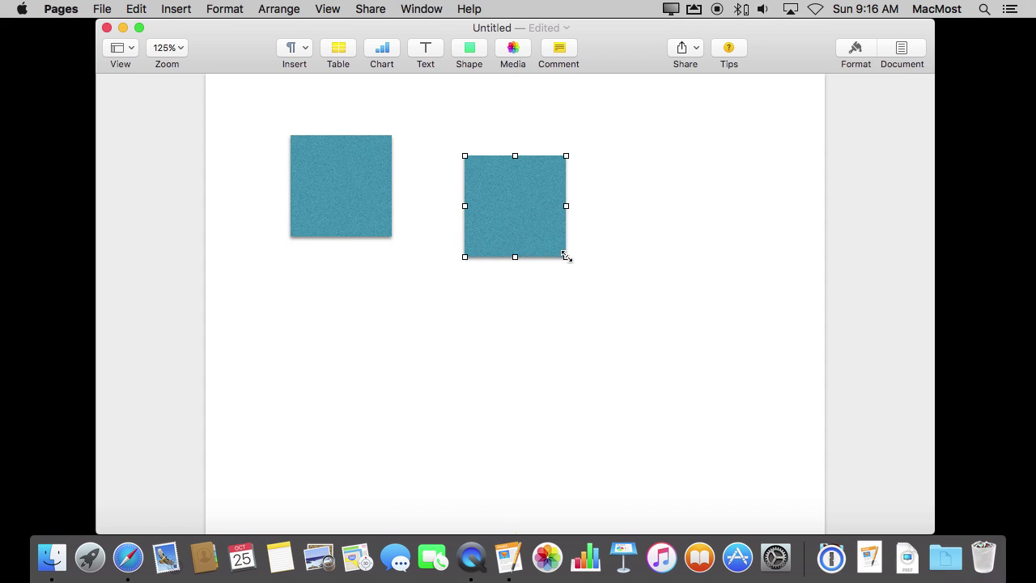
Resize the second square against the first one's edges and dimensions using the alignment guides
left_click_drag(566, 257, 500, 238)
mouse_move(459, 135)
left_mouse_down()
mouse_move(457, 165)
mouse_move(458, 135)
left_mouse_up()
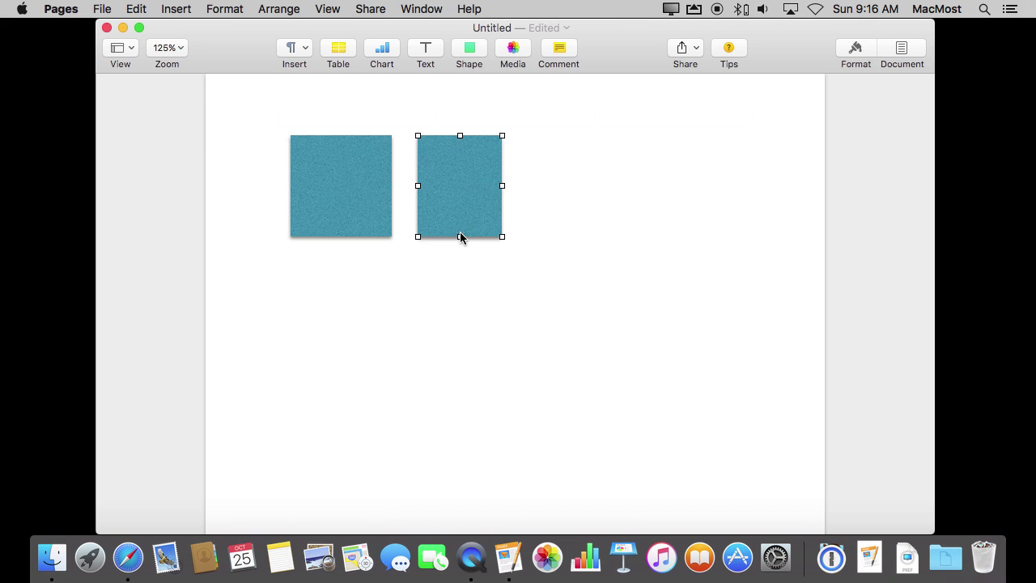
left_click_drag(461, 236, 461, 232)
left_click_drag(502, 185, 452, 191)
left_click(335, 305)
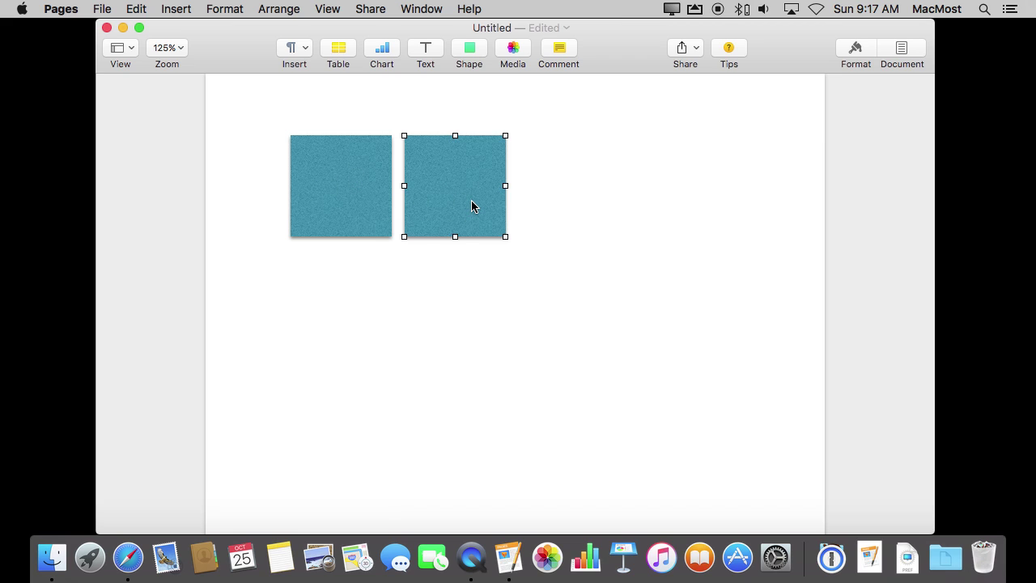
left_click(570, 199)
Place the second square directly below the first with its sides aligned, and nudge it down to leave a narrow gap
left_click_drag(446, 170, 328, 282)
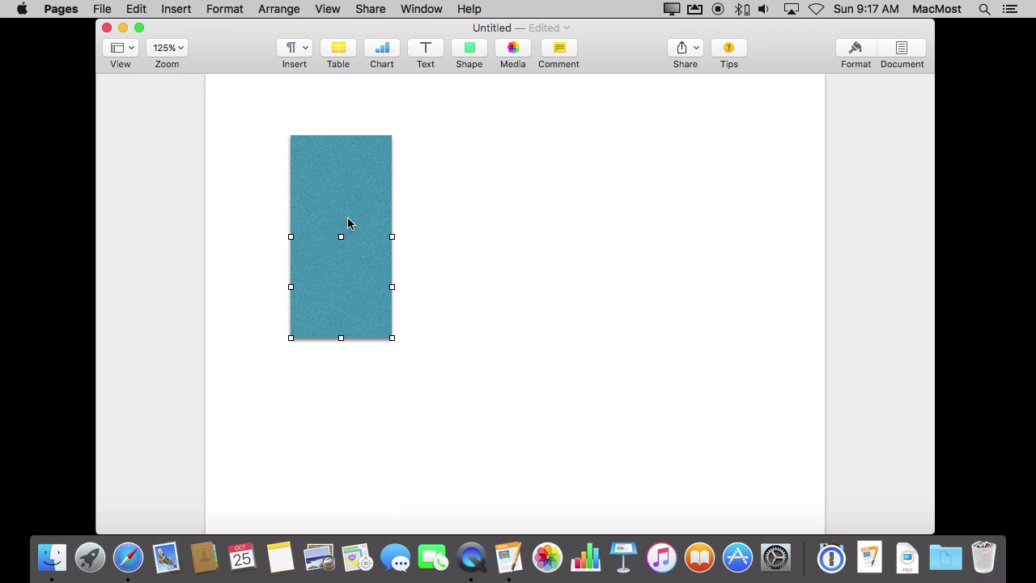
left_click(404, 258)
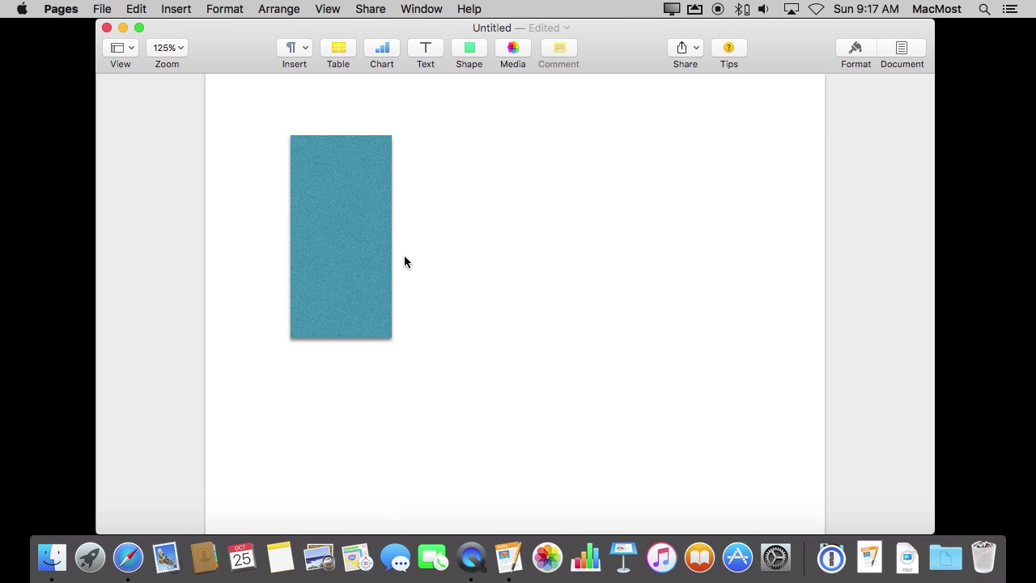
left_click(334, 284)
key("Down")
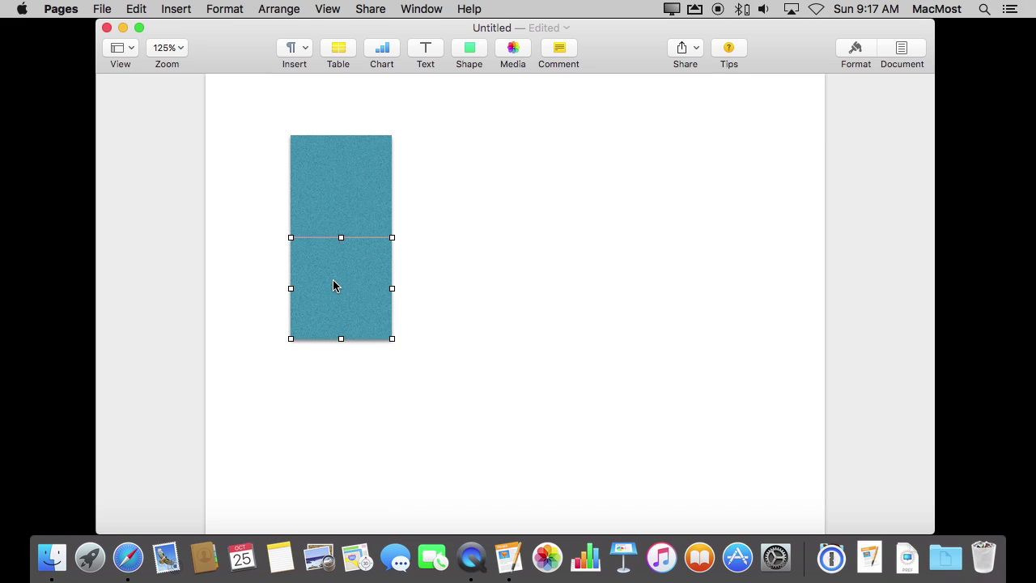
key("Up")
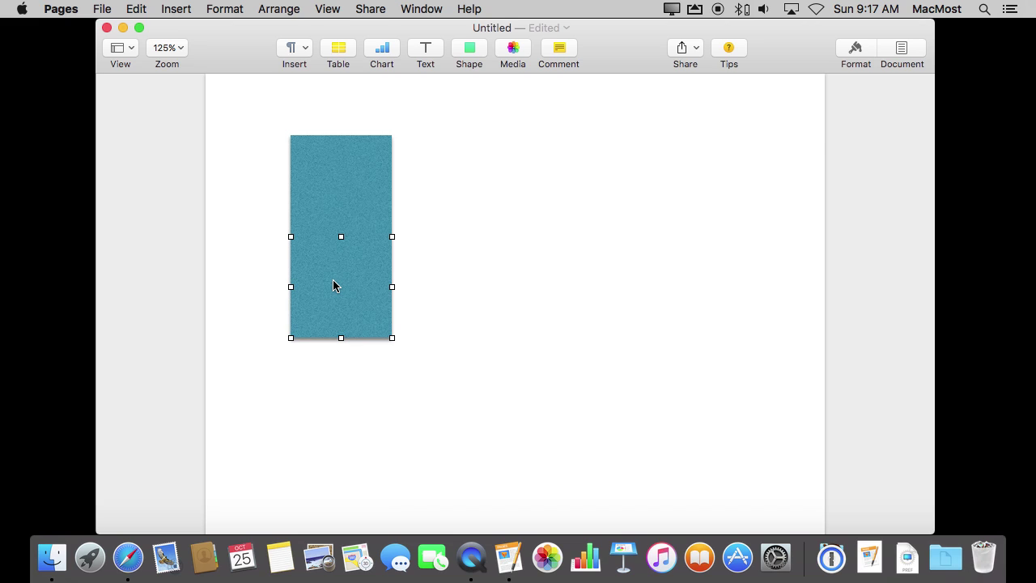
key("shift+Down")
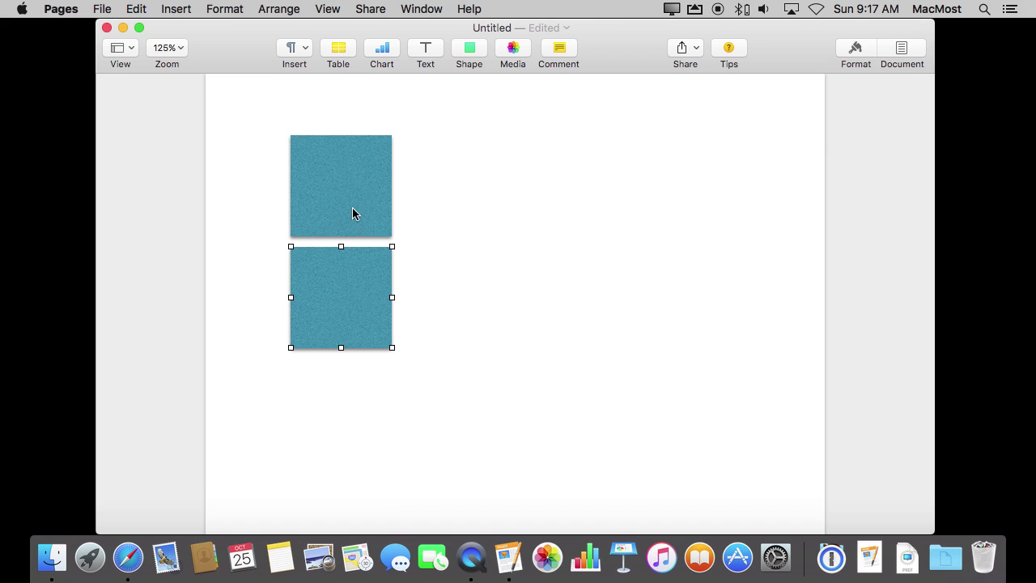
left_click(463, 187)
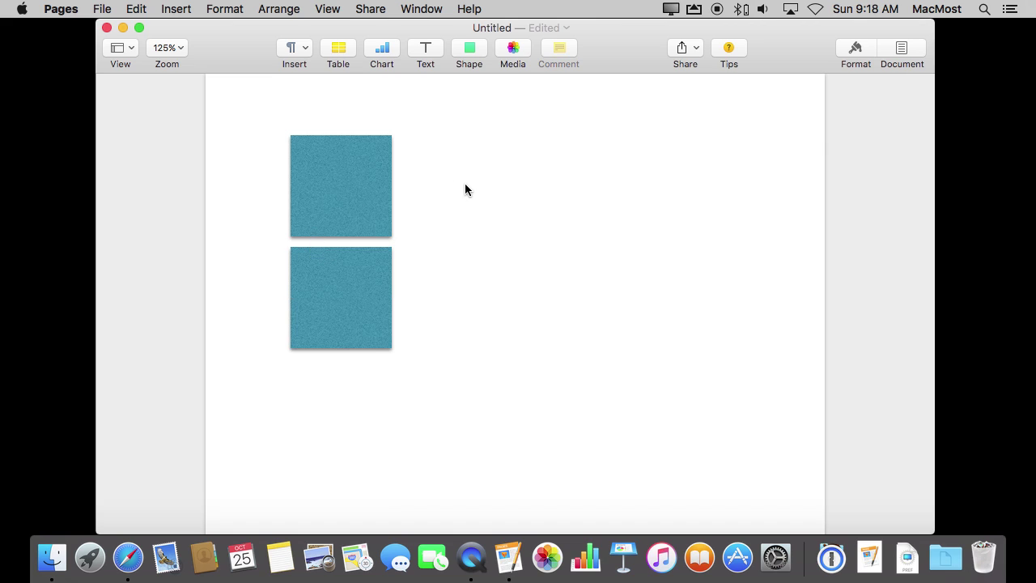
Insert a third square, align it to the right of the upper square, and nudge it right to leave a narrow gap
left_click(349, 200)
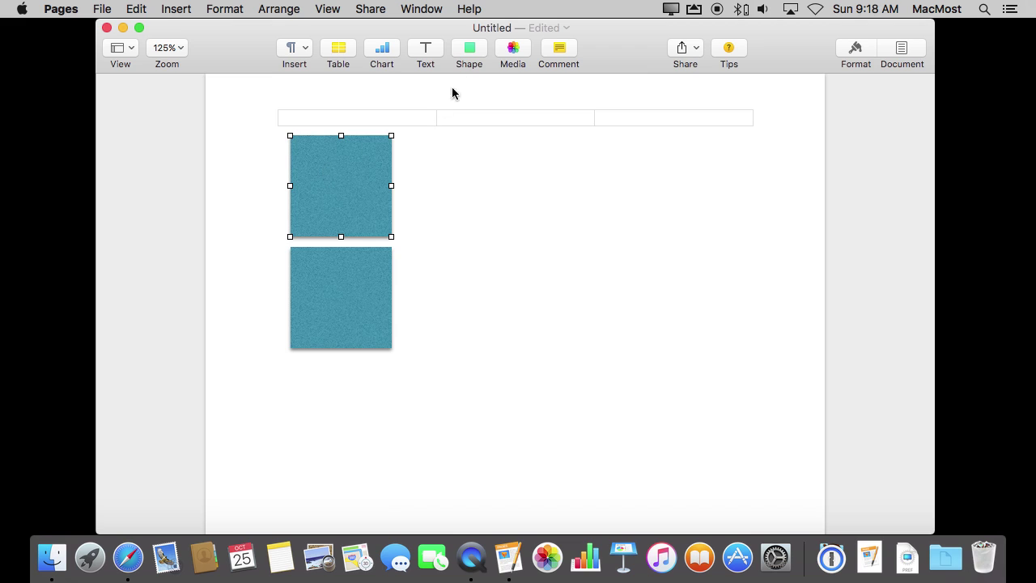
left_click(471, 50)
left_click(424, 147)
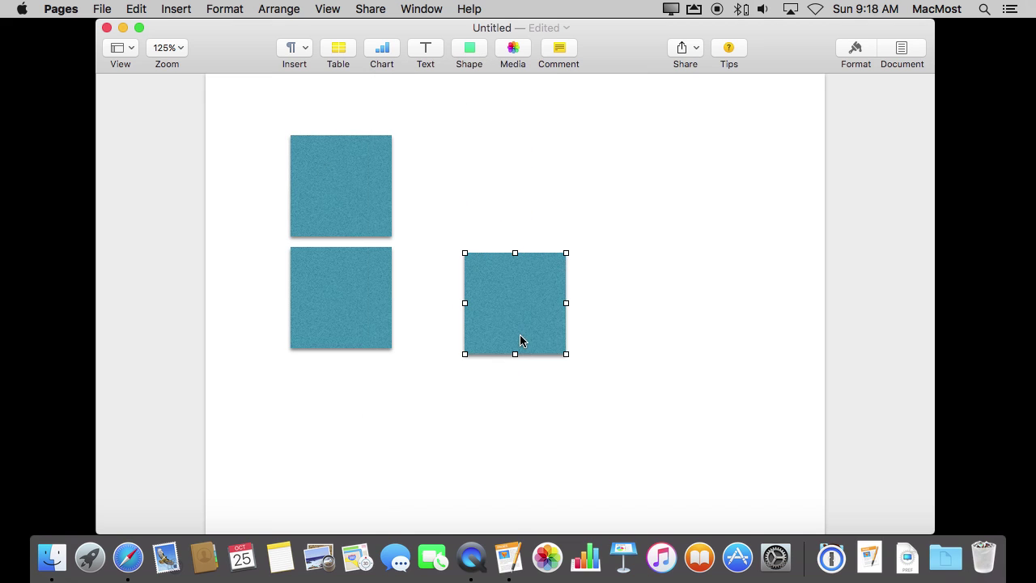
left_click_drag(521, 337, 452, 217)
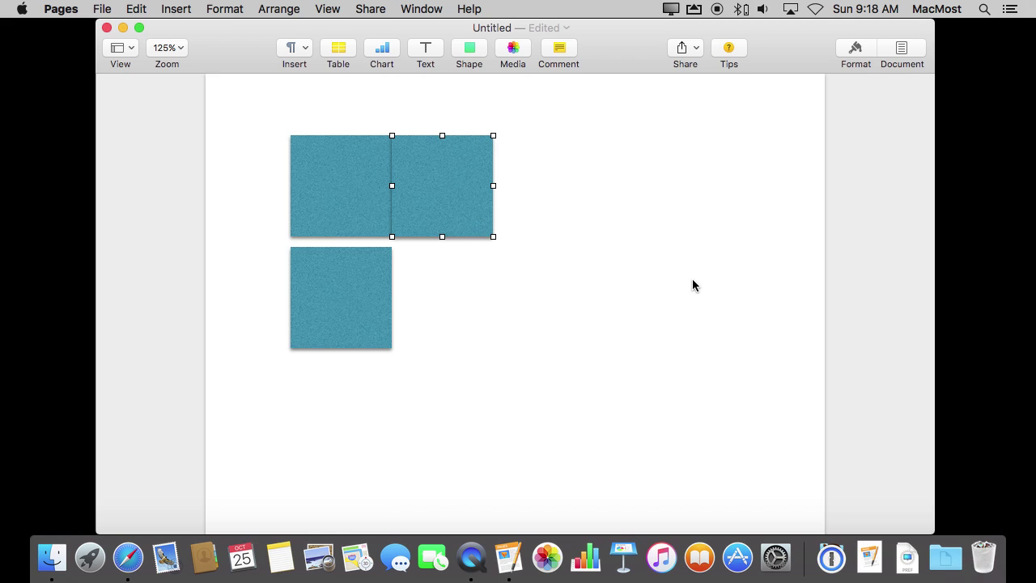
key("shift+Right")
left_click(583, 348)
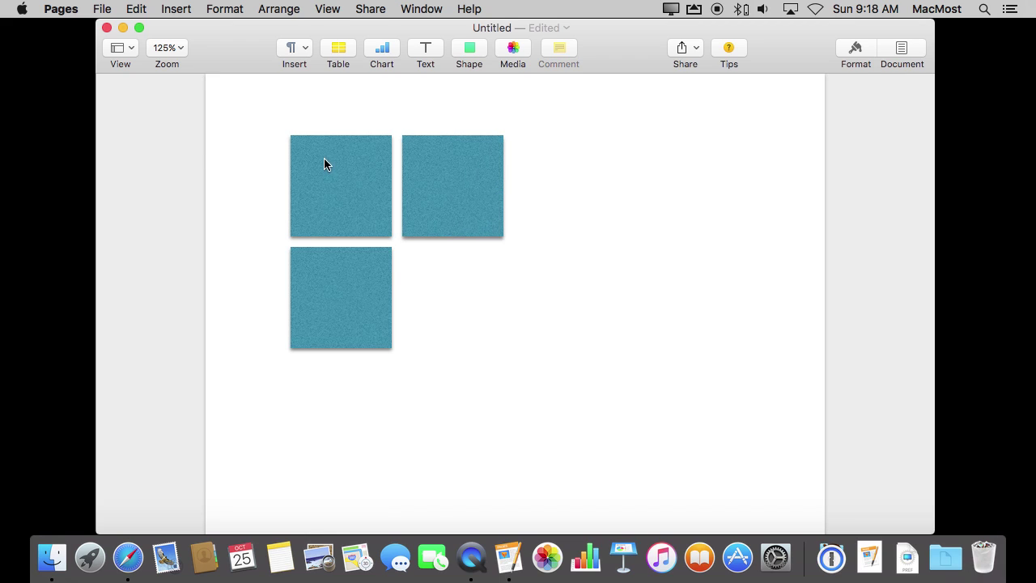
Stretch the third square downward until its bottom edge lines up with the lower square's bottom edge
left_click(493, 216)
left_click_drag(452, 237, 440, 347)
left_click(544, 308)
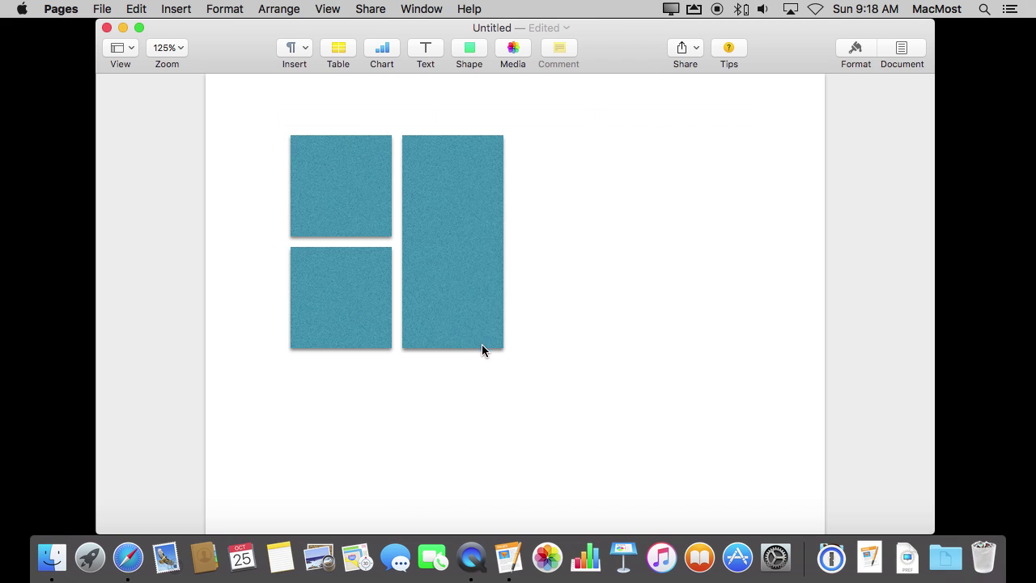
Duplicate the two left squares and place the copies against the tall rectangle's right edge
left_click(362, 216)
left_click_drag(320, 188, 550, 297)
left_click(618, 300)
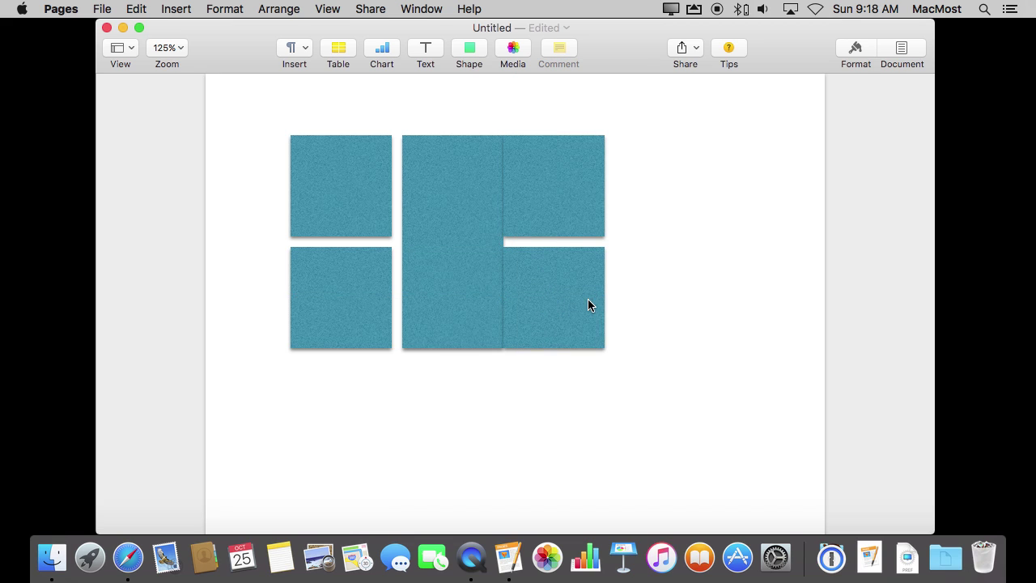
Widen the lower copy to span two columns, align it beside the tall rectangle, and nudge it right to leave a narrow gap
left_click_drag(547, 300, 503, 398)
left_click_drag(378, 405, 586, 308)
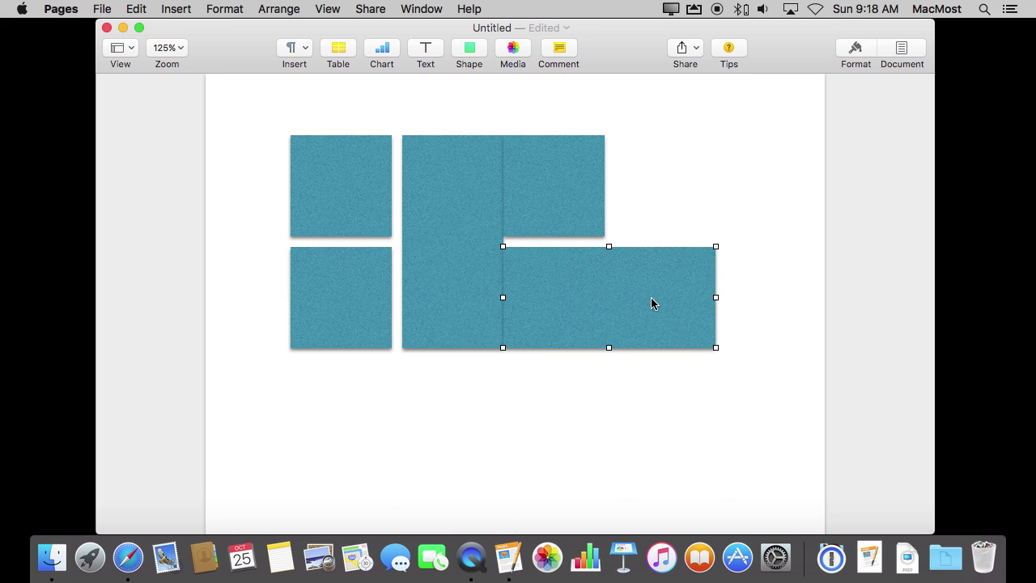
key("shift+Right")
Nudge the upper copy right by the same gap and stretch its right edge to match the wide rectangle below
left_click(540, 199)
key("shift+Right")
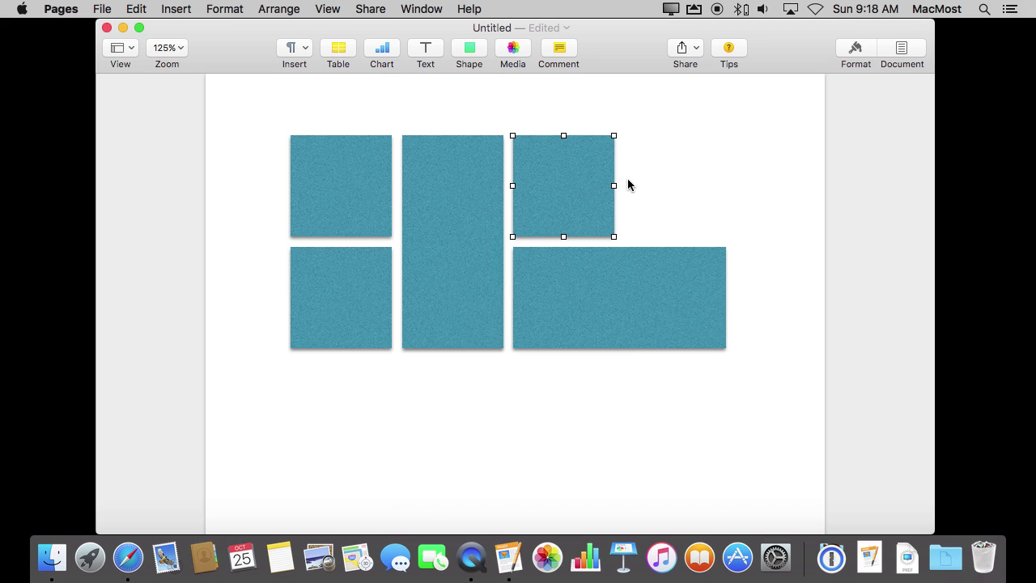
left_click_drag(614, 185, 725, 187)
left_click(762, 206)
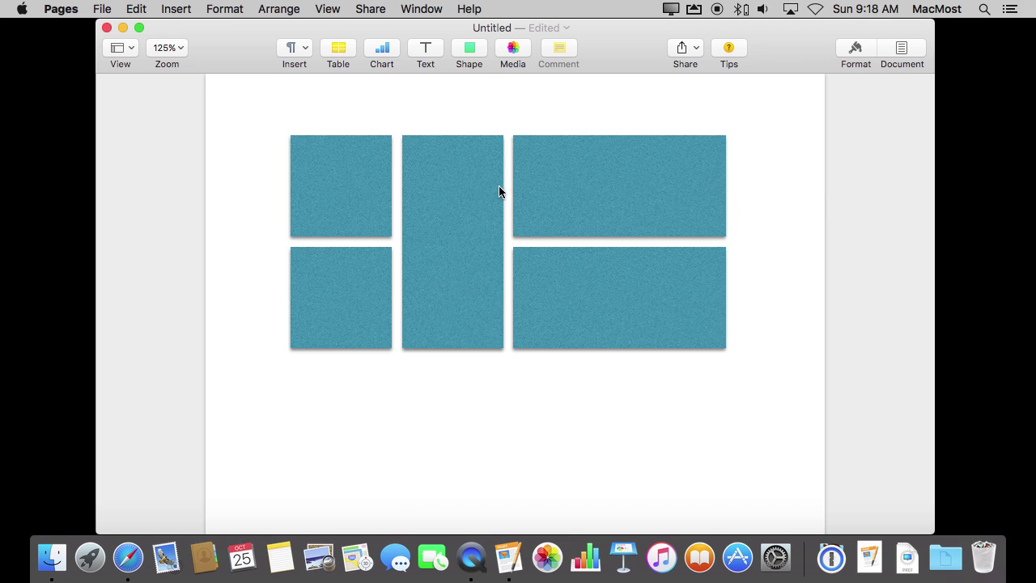
Duplicate the lower-left square and place the copy below it with the same narrow gap
left_click(447, 328)
left_click(329, 330)
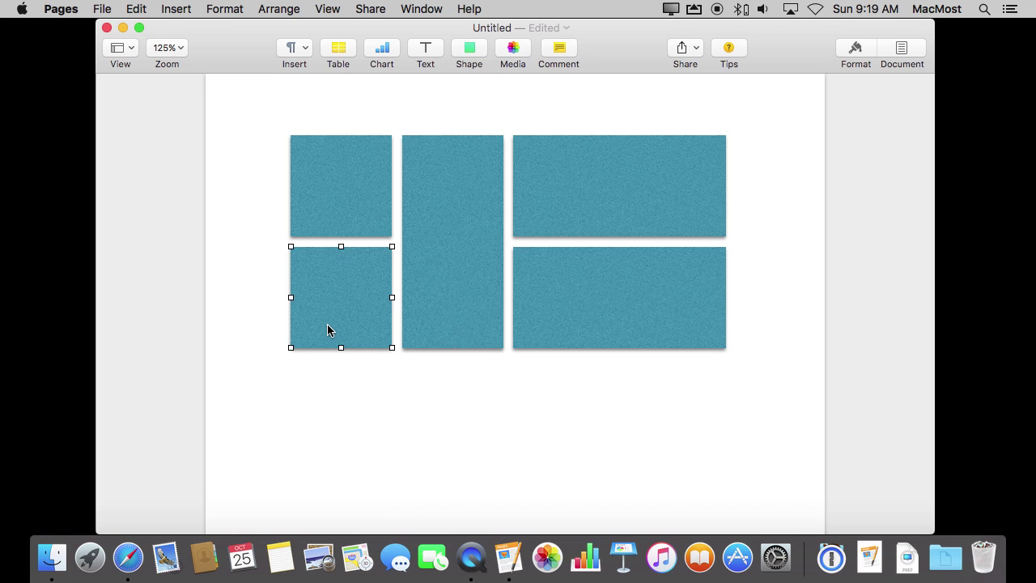
left_click_drag(340, 310, 339, 416)
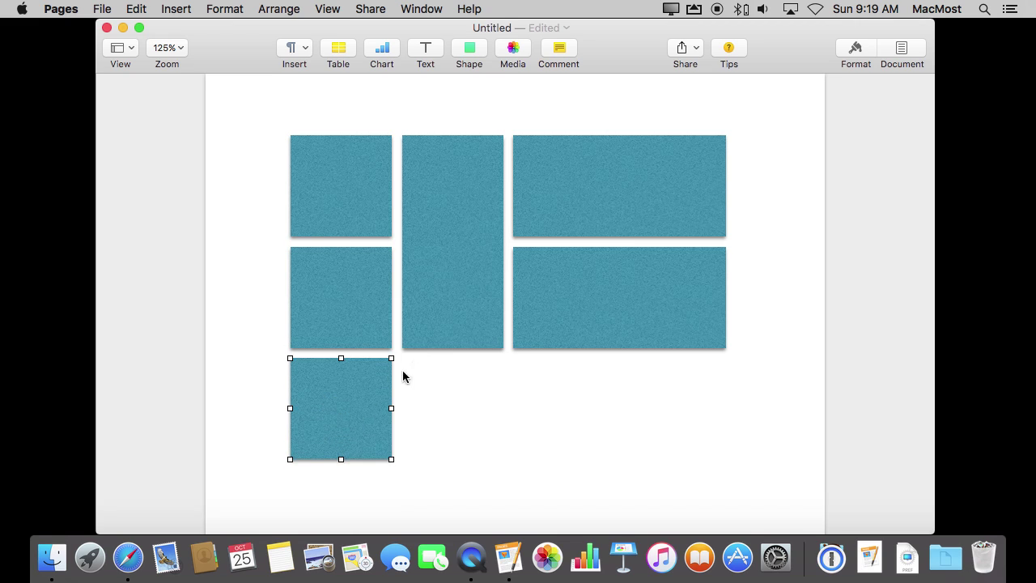
Duplicate the lower wide rectangle below the tall one and stretch the copy's right edge to match the wide rectangles above
left_click(434, 336)
left_click_drag(616, 305, 504, 414)
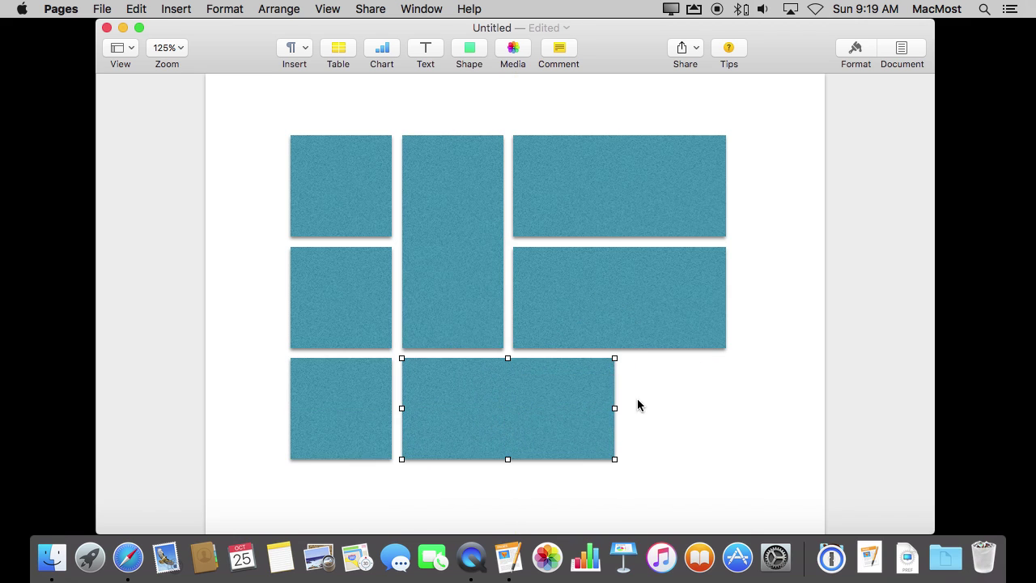
left_click_drag(613, 409, 726, 409)
left_click(797, 382)
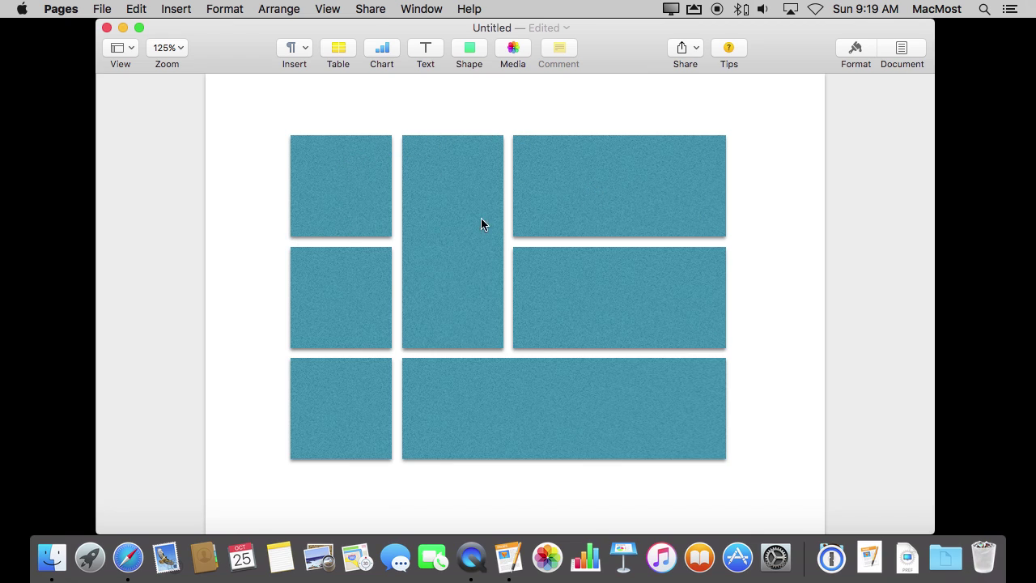
Show the rulers around the page and leave all shapes deselected
left_click(365, 190)
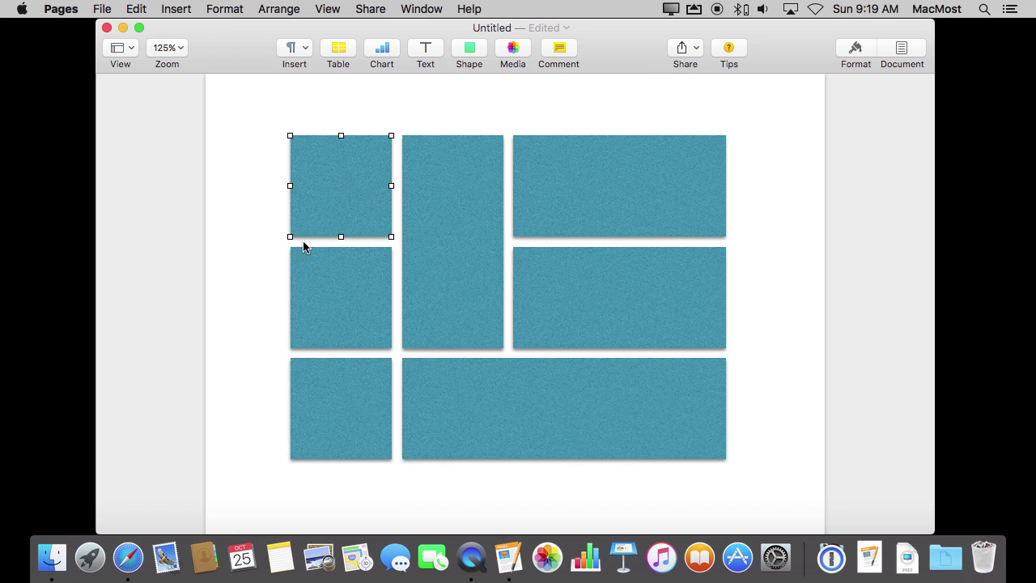
left_click(272, 227)
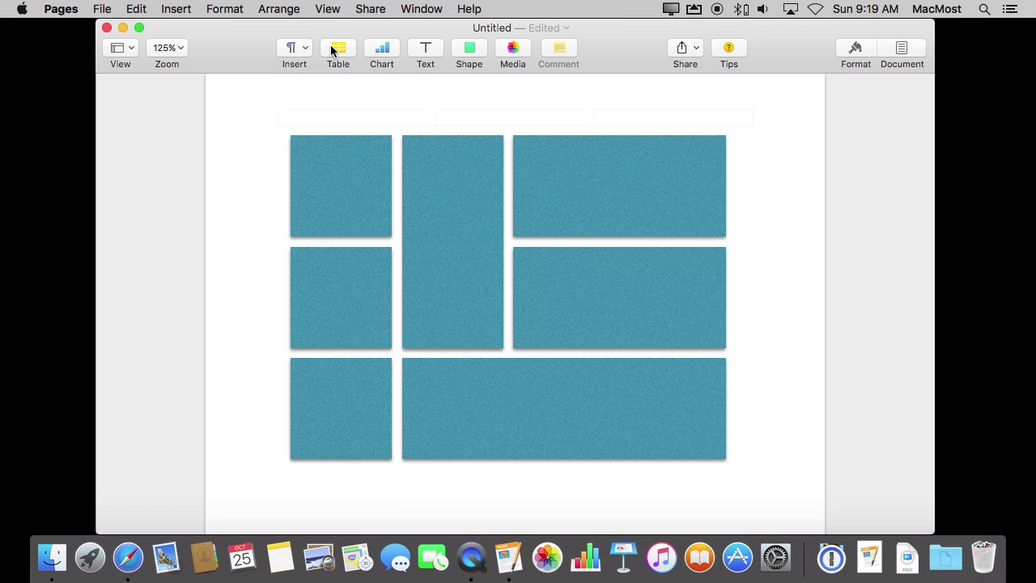
left_click(327, 9)
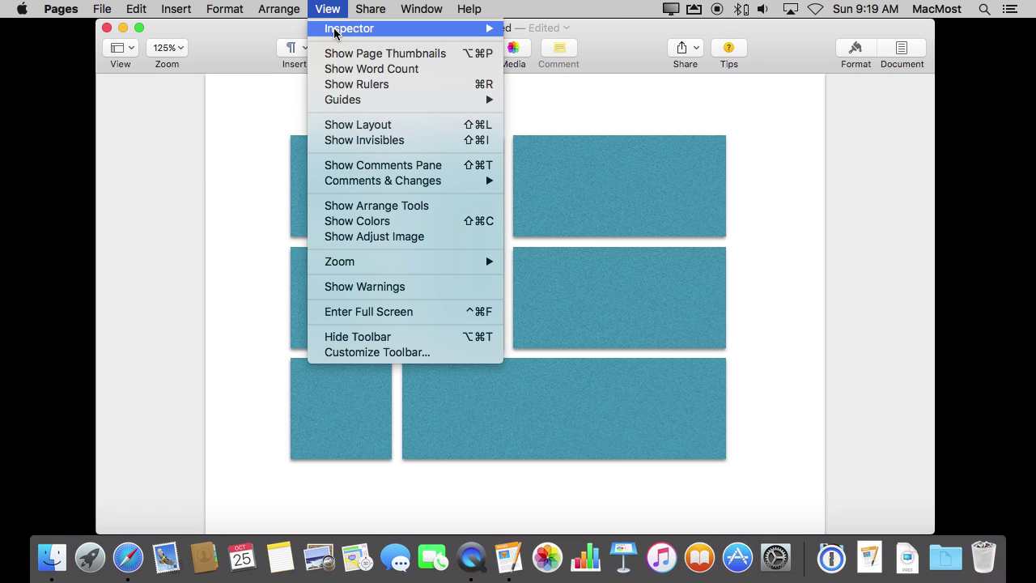
left_click(346, 85)
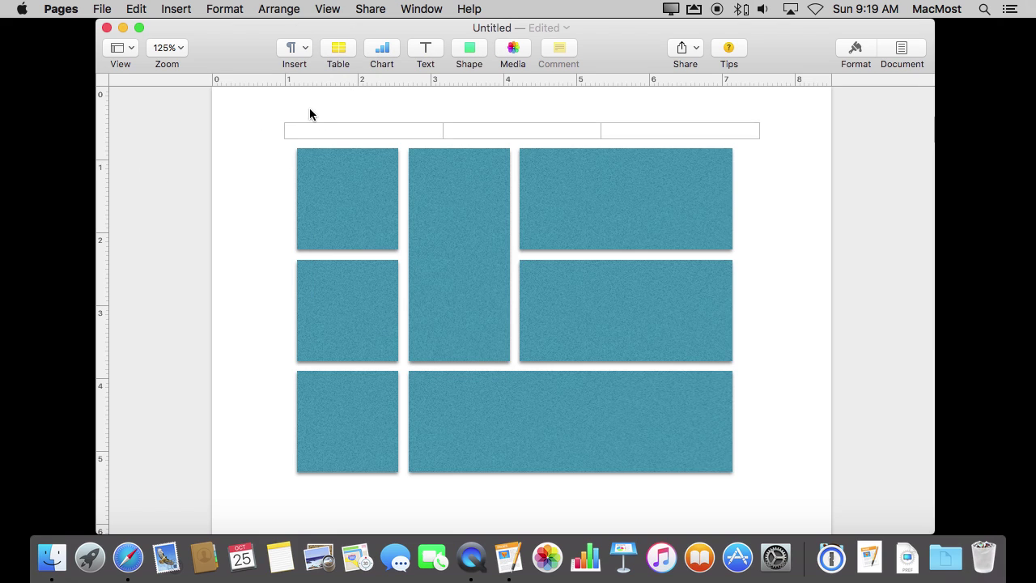
mouse_move(363, 197)
left_mouse_down()
mouse_move(347, 192)
mouse_move(358, 197)
left_mouse_up()
left_click(277, 210)
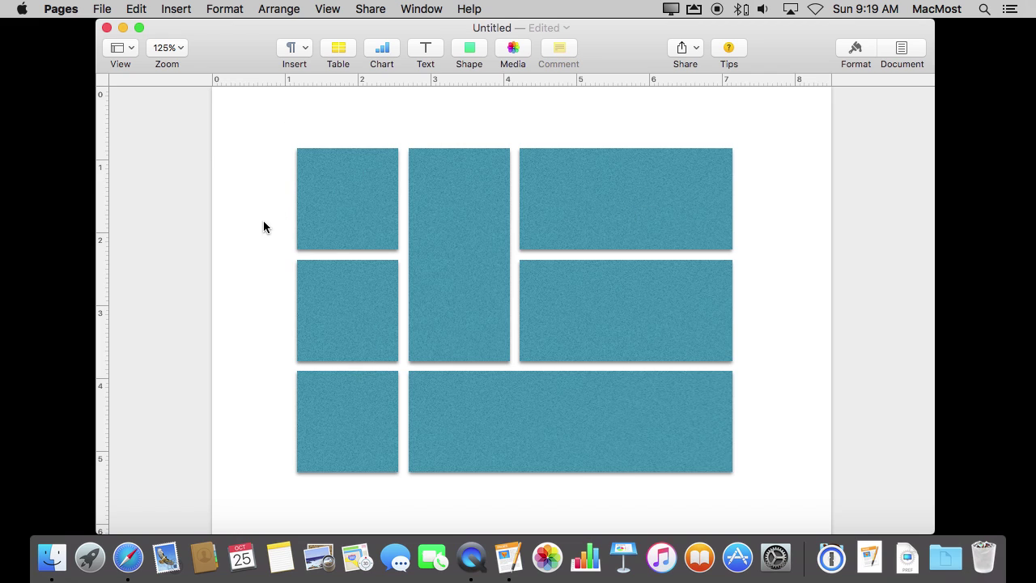
Select all seven shapes of the grid and group them into one object
left_click_drag(245, 185, 672, 458)
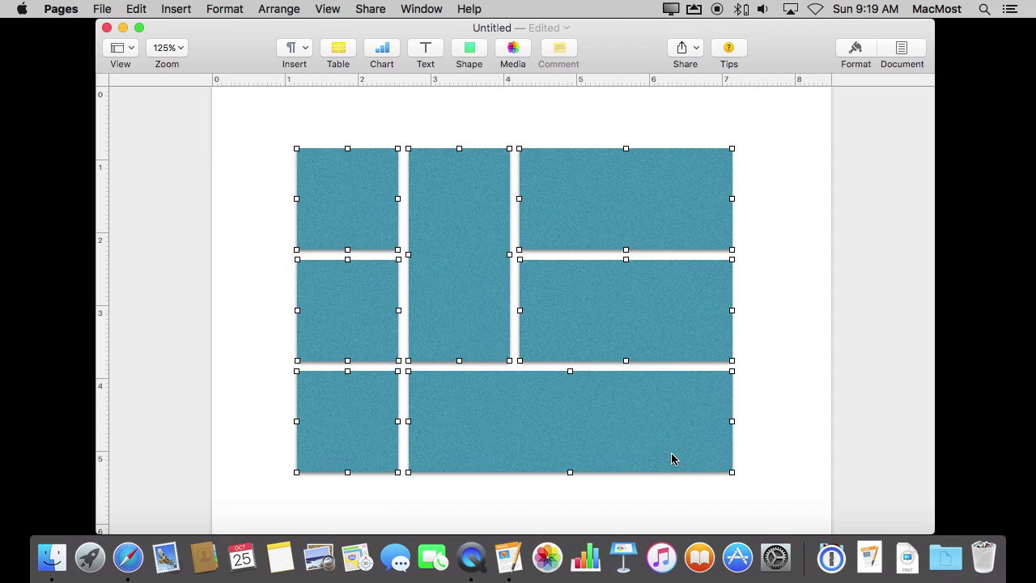
key("super+c")
left_click(271, 8)
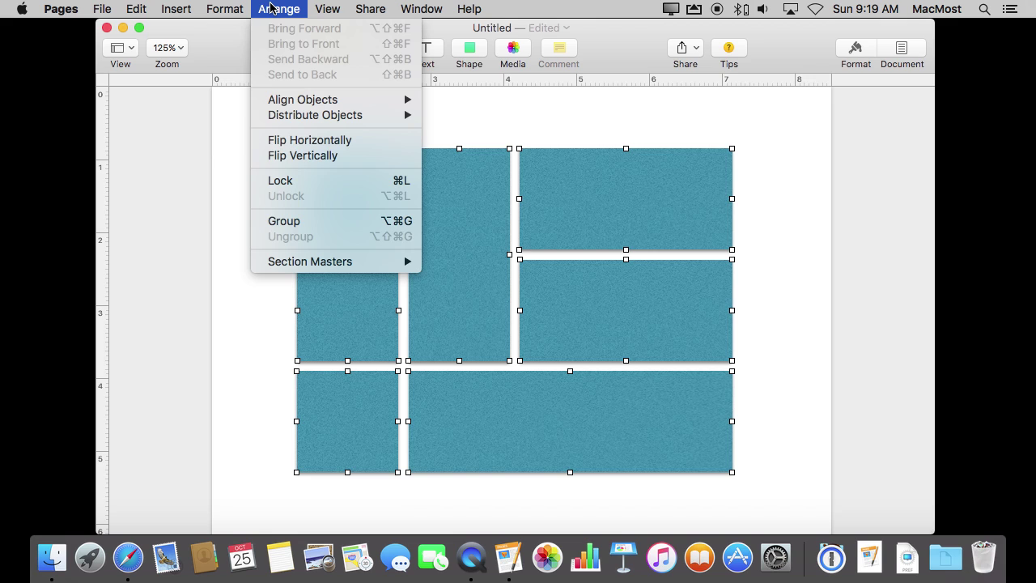
left_click(330, 220)
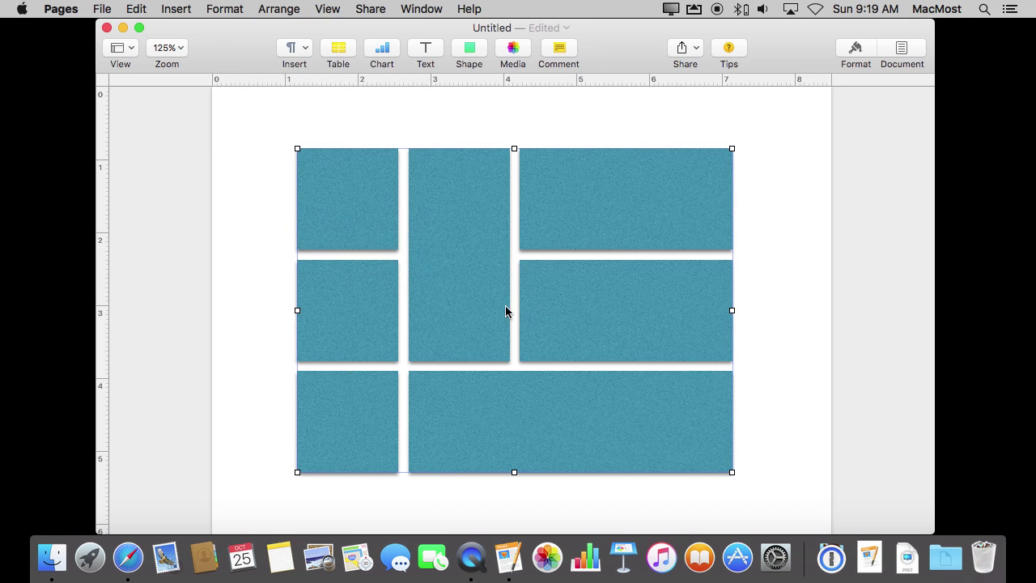
Move the group down the page, centred horizontally, with its top edge at about 3.25 inches on the vertical ruler
left_click_drag(499, 308, 501, 480)
mouse_move(501, 357)
left_mouse_down()
mouse_move(495, 456)
mouse_move(505, 310)
mouse_move(497, 374)
mouse_move(499, 365)
left_mouse_up()
left_click(485, 257)
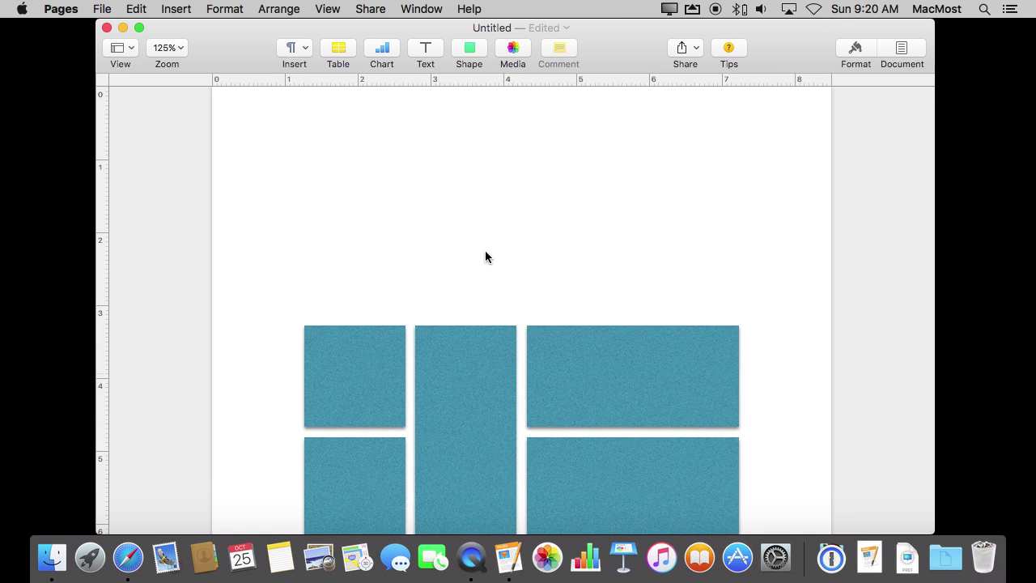
Ungroup the grid back into separate shapes and deselect them
scroll(484, 257, "down", 1)
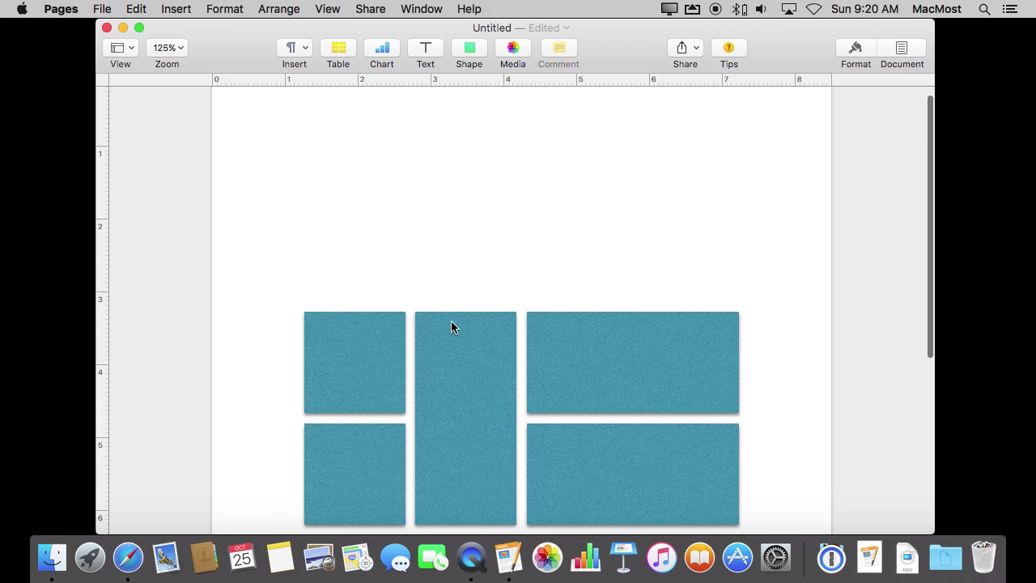
left_click(380, 377)
left_click(275, 9)
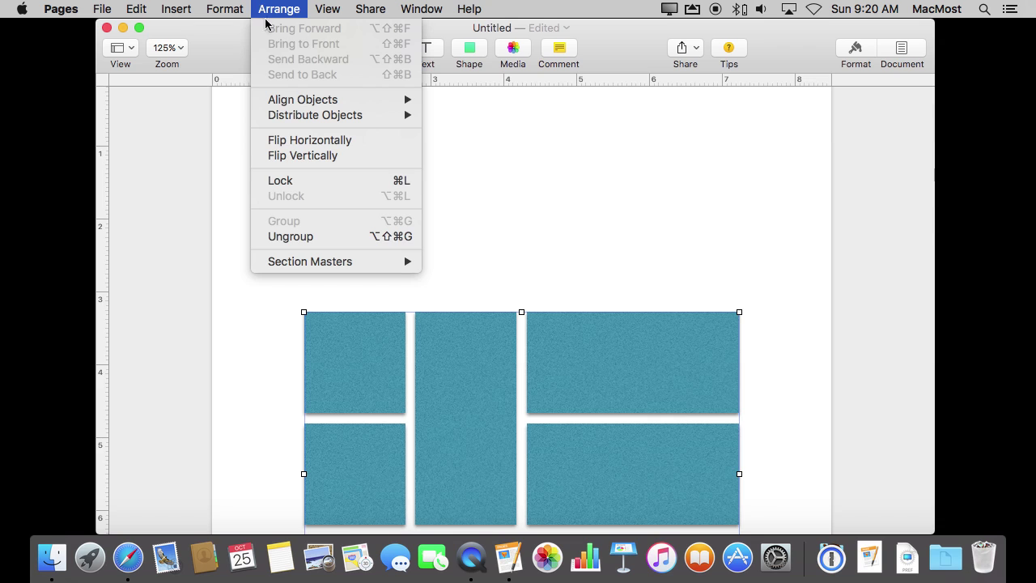
left_click(303, 236)
scroll(303, 239, "down", 5)
left_click(257, 253)
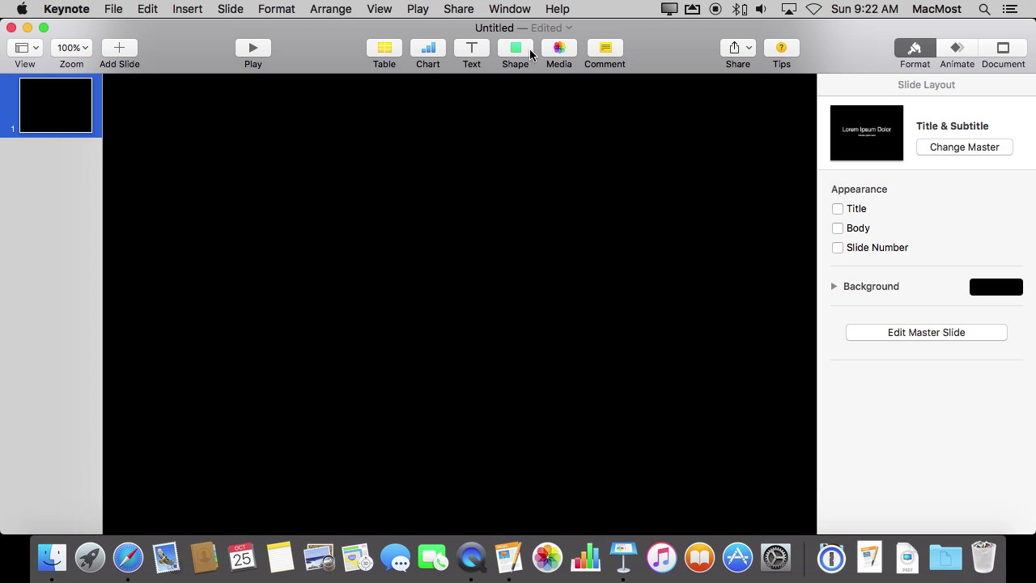
In Keynote, insert a square on the blank slide, place matching squares beside and below it, and nudge the one beside it right
left_click(516, 51)
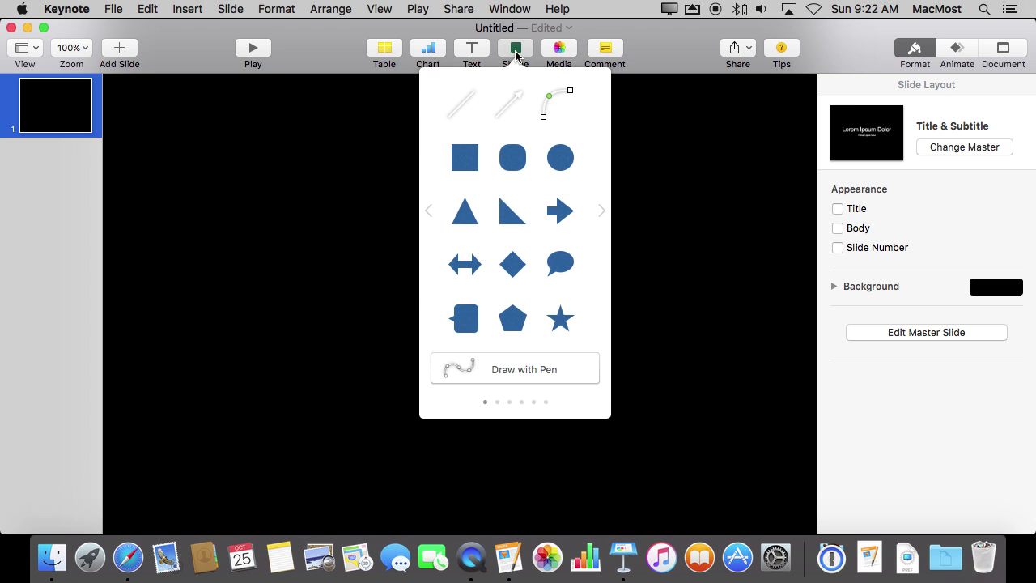
left_click(468, 166)
left_click_drag(469, 311, 311, 233)
left_click(405, 166)
key("shift+Right")
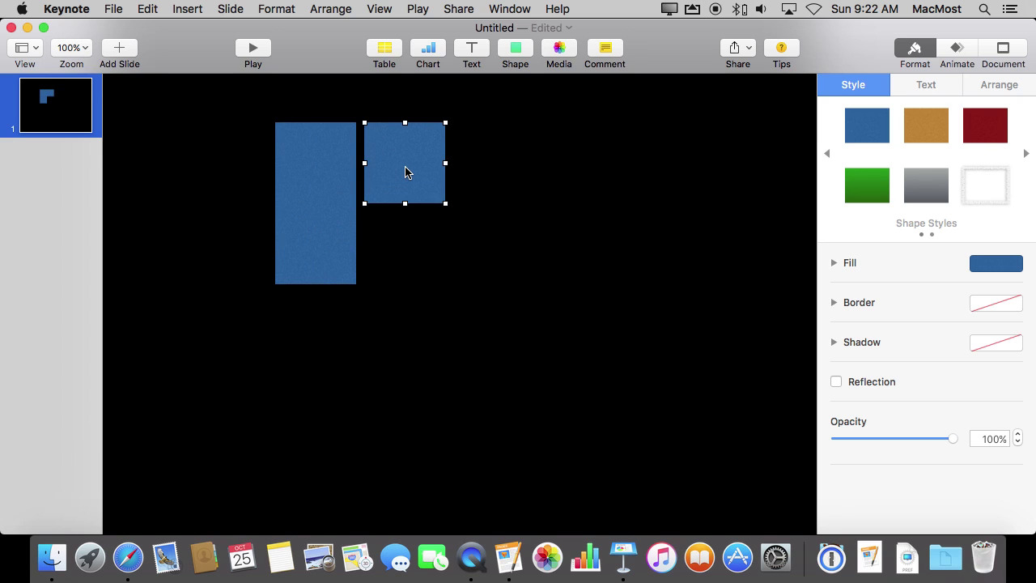
Nudge the lower square down by the same gap and stretch its right edge to line up with the upper-right square
left_click(295, 301)
left_click(318, 242)
key("shift+Down")
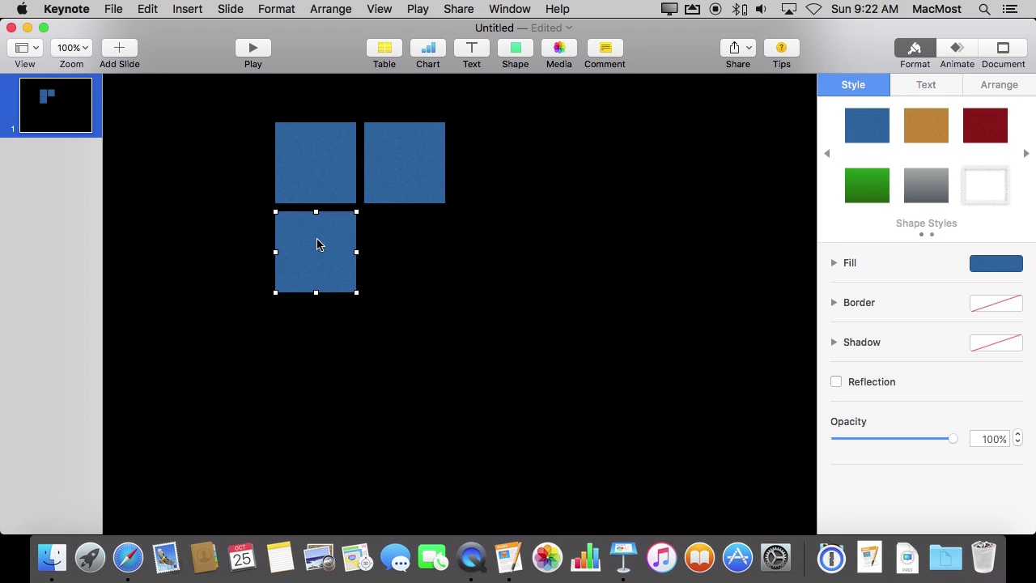
left_click_drag(357, 252, 446, 252)
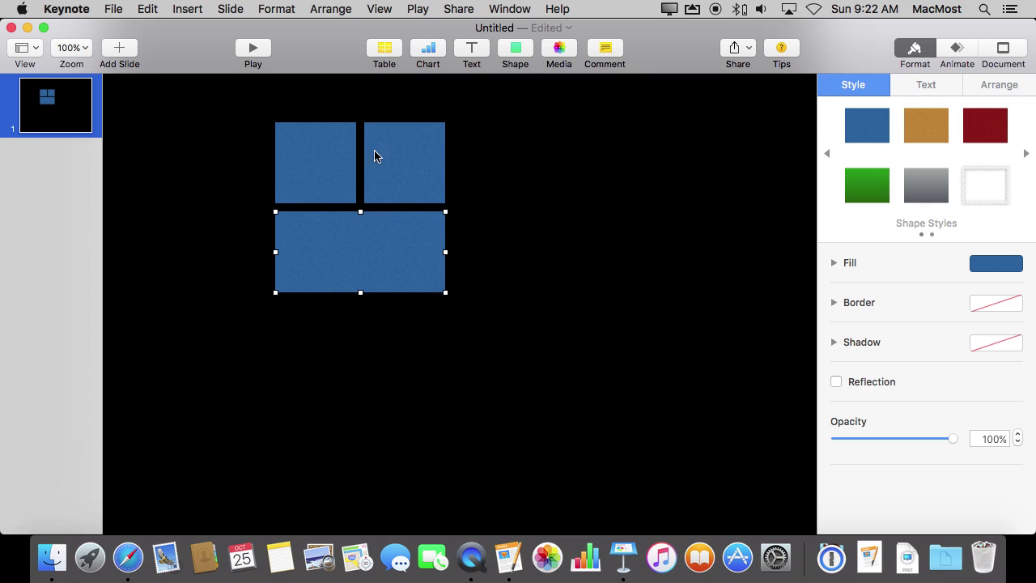
Test the right edge of the upper-right square against the alignment guides and open the application preferences
left_click(443, 174)
mouse_move(446, 164)
left_mouse_down()
mouse_move(467, 162)
mouse_move(449, 164)
left_mouse_up()
left_click(60, 10)
left_click(62, 47)
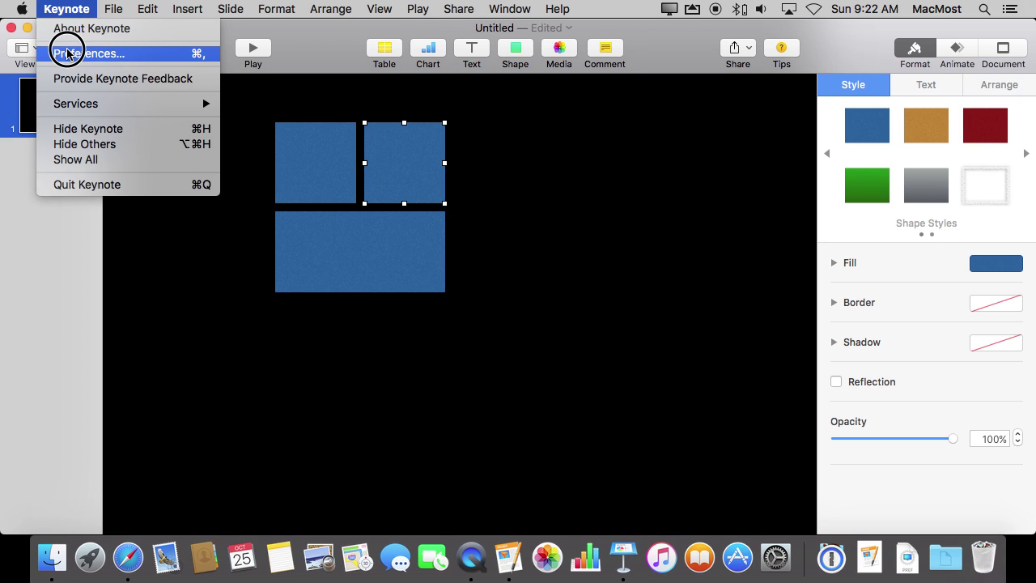